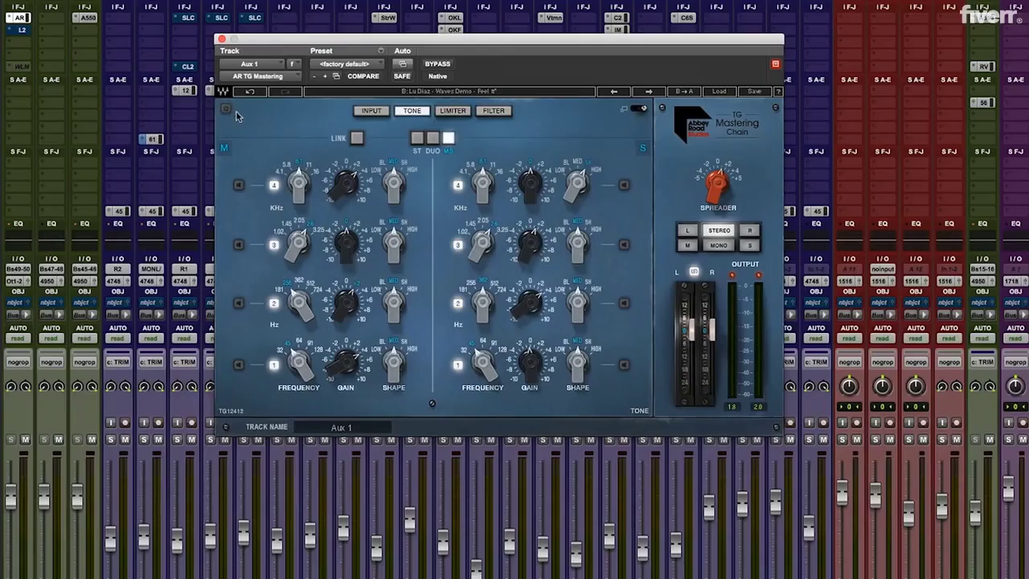
Step: Bypass the TONE module of the TG Mastering Chain on Aux 1
click(226, 109)
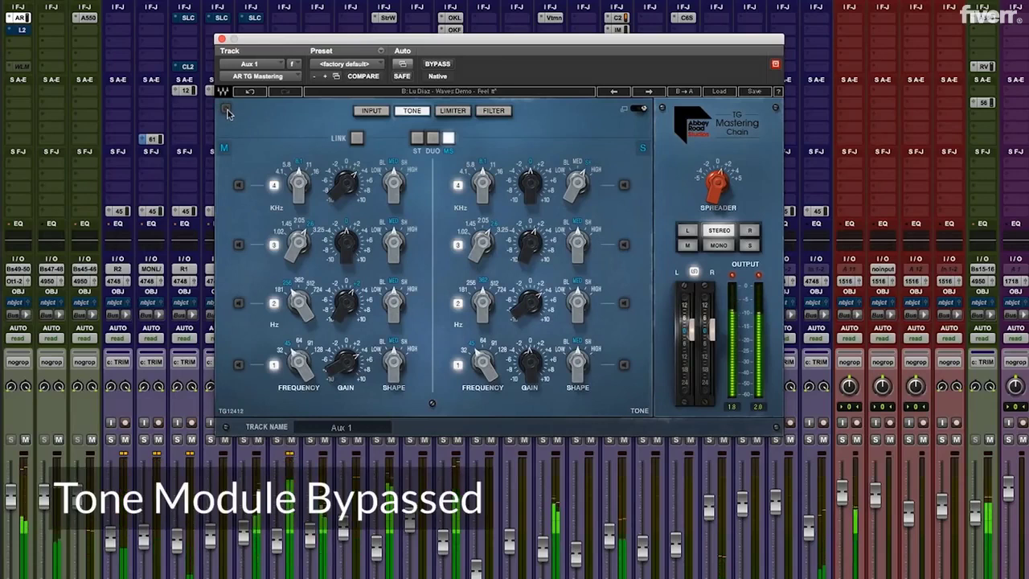
Step: Re-enable the TG Mastering Chain's TONE module
click(226, 110)
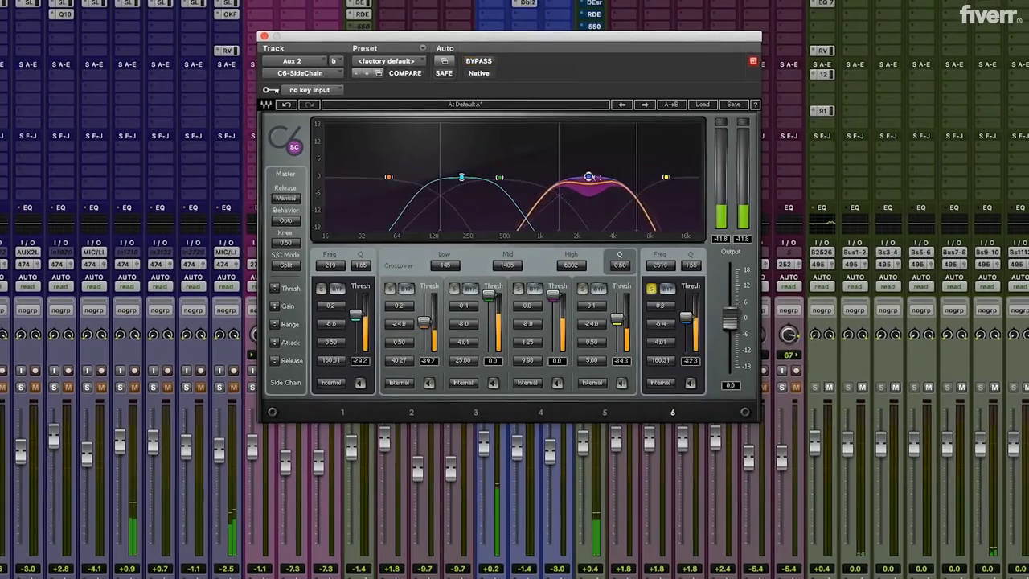
Step: Move the C6 band 6 frequency up to about 3.5 kHz, then back to about 2.9 kHz
drag(589, 177, 605, 177)
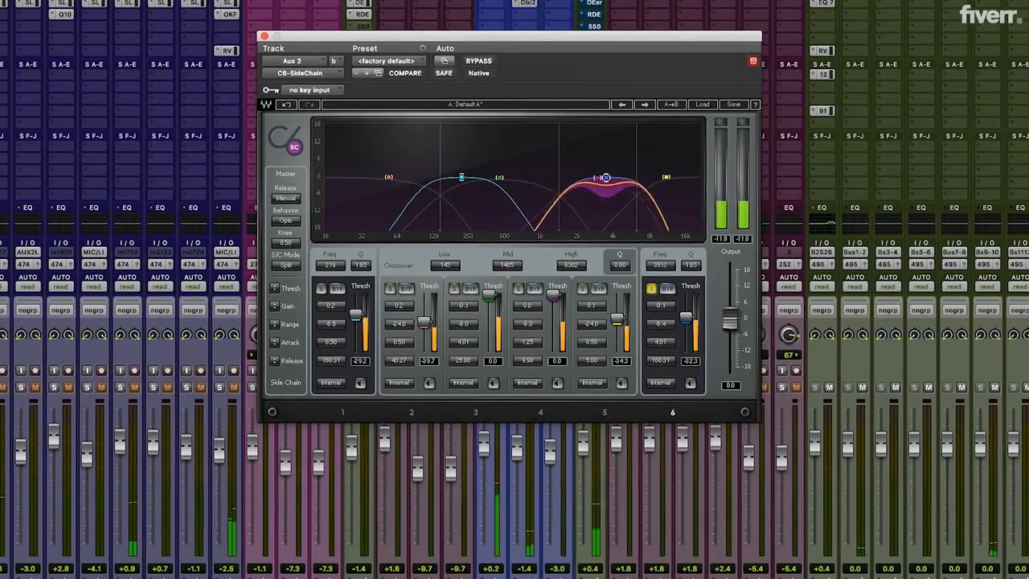
drag(605, 177, 593, 179)
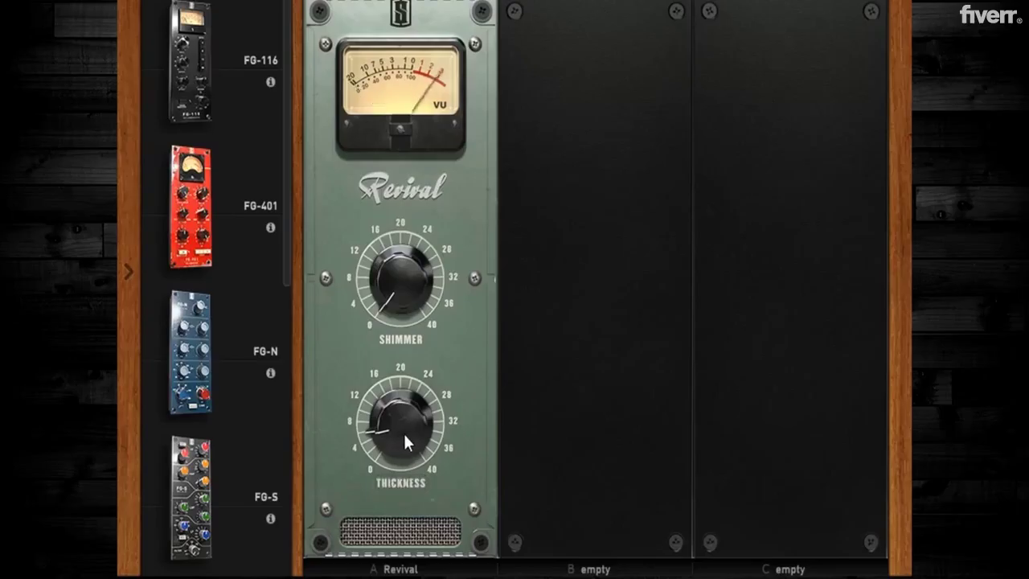
Step: Raise Revival's Thickness to about 32, then lower it to about 4
drag(402, 441, 448, 309)
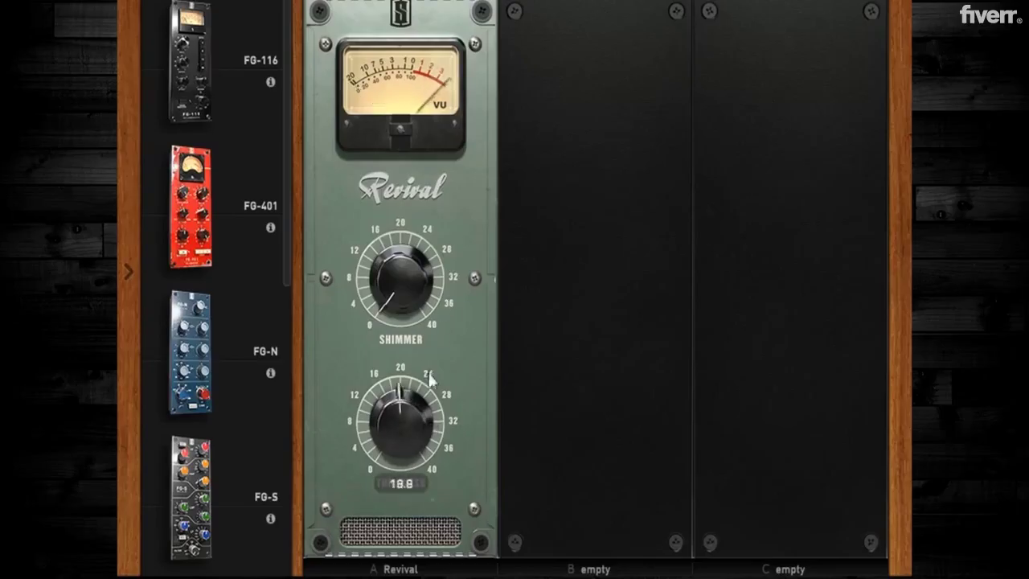
mouse_move(418, 422)
mouse_down()
mouse_move(414, 455)
mouse_move(400, 441)
mouse_up()
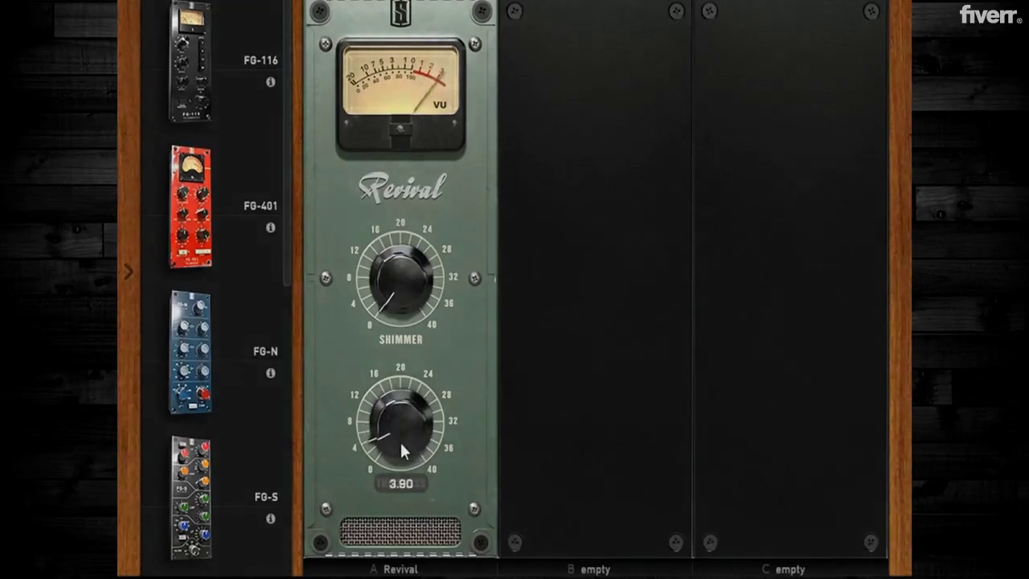